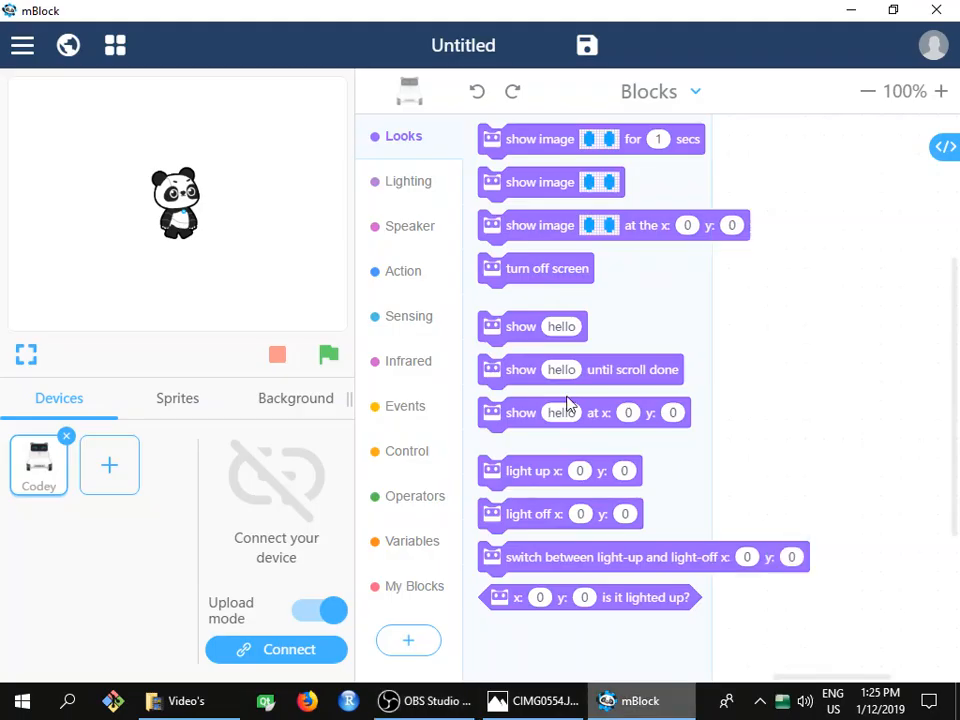
Bring up OBS Studio, then the CIMG0554.JPG photo of the mCore board with its battery pack.
click(425, 700)
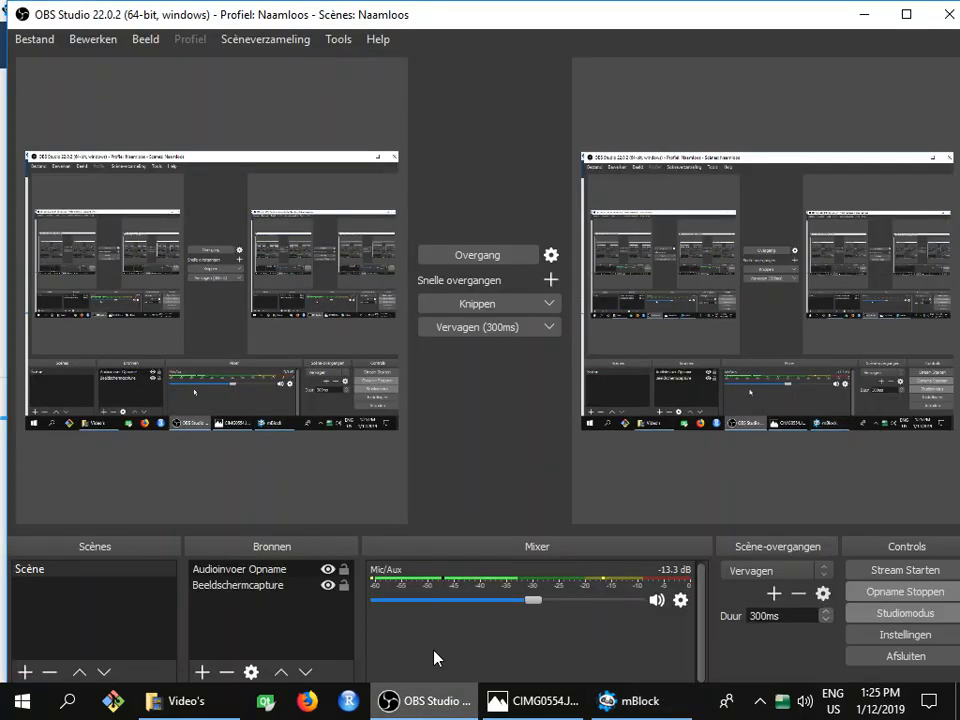
click(535, 700)
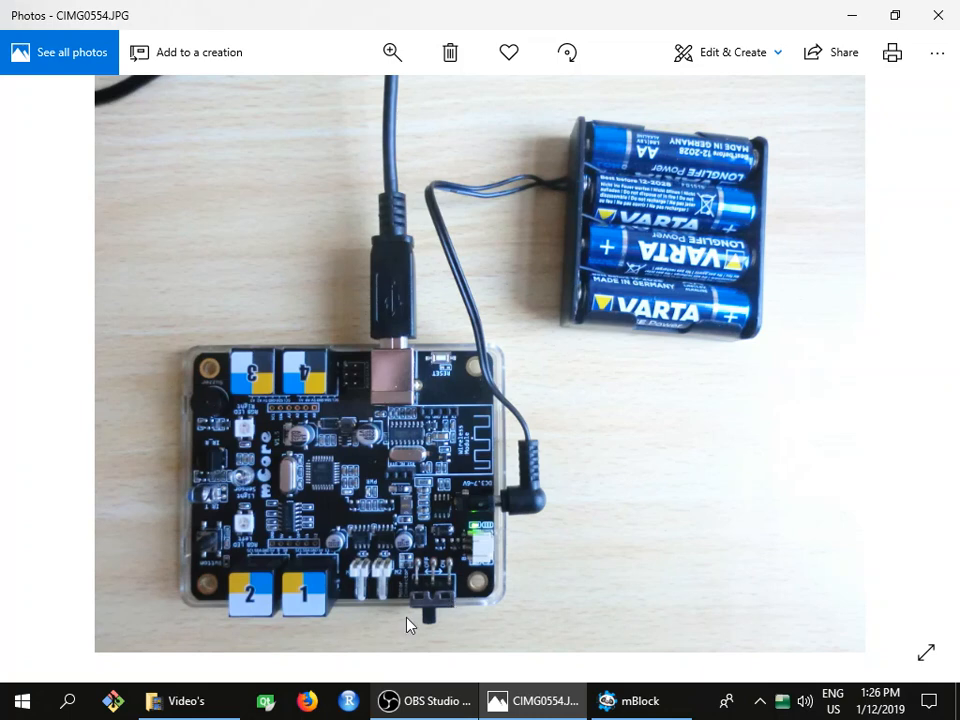
Bring the mBlock window with its untitled Codey project back to the front.
click(636, 701)
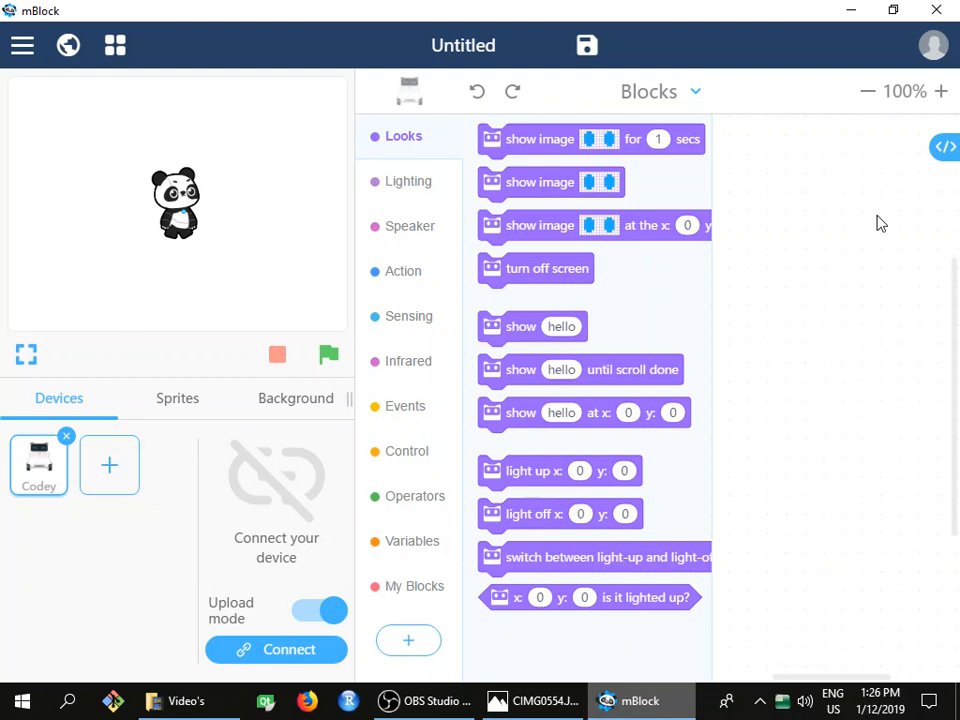
mouse_move(632, 143)
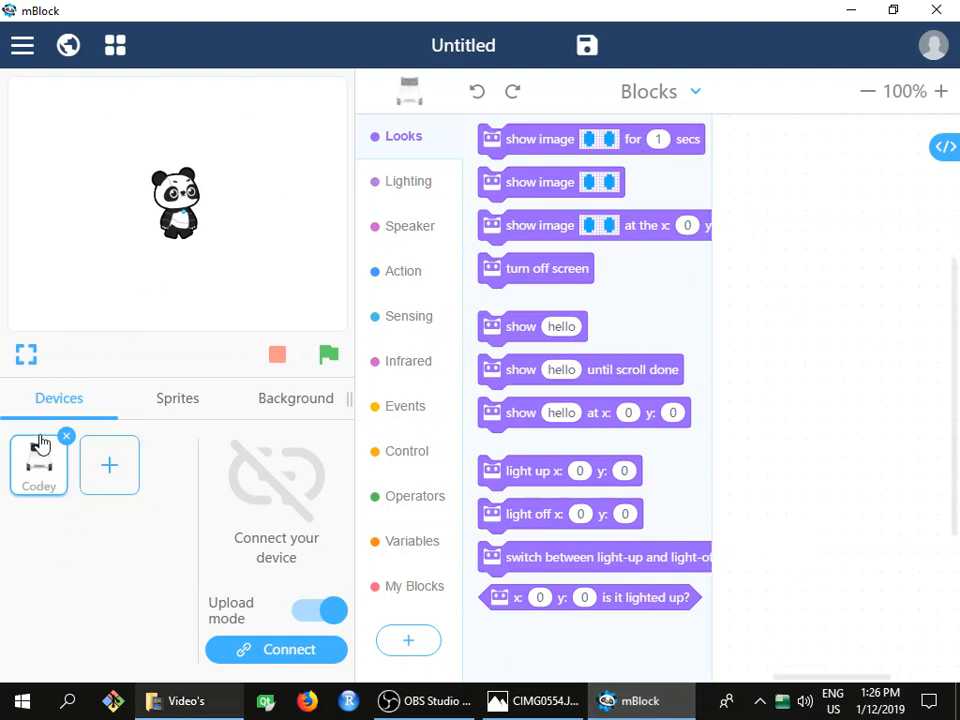
Add an mBot device from the Device Library and start connecting to it.
click(110, 465)
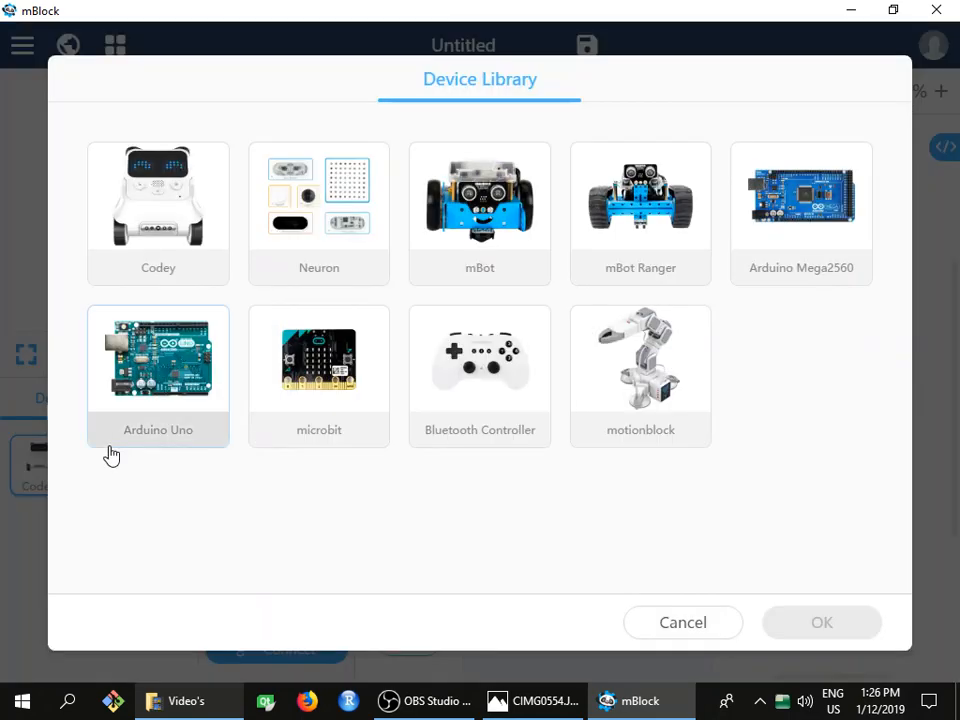
click(430, 238)
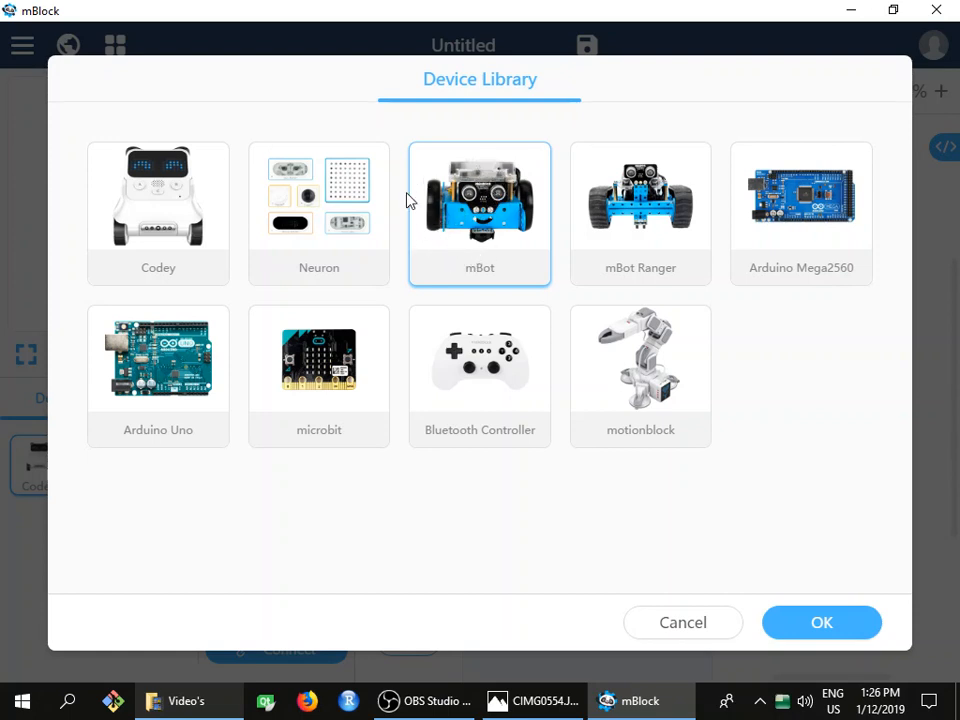
click(810, 622)
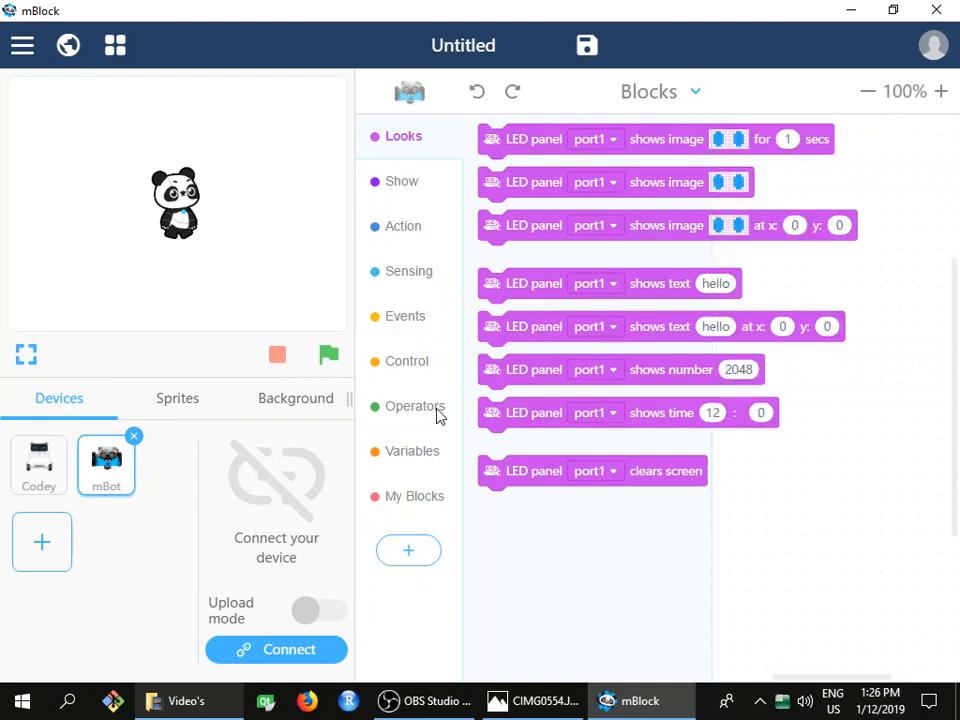
mouse_move(449, 425)
click(277, 652)
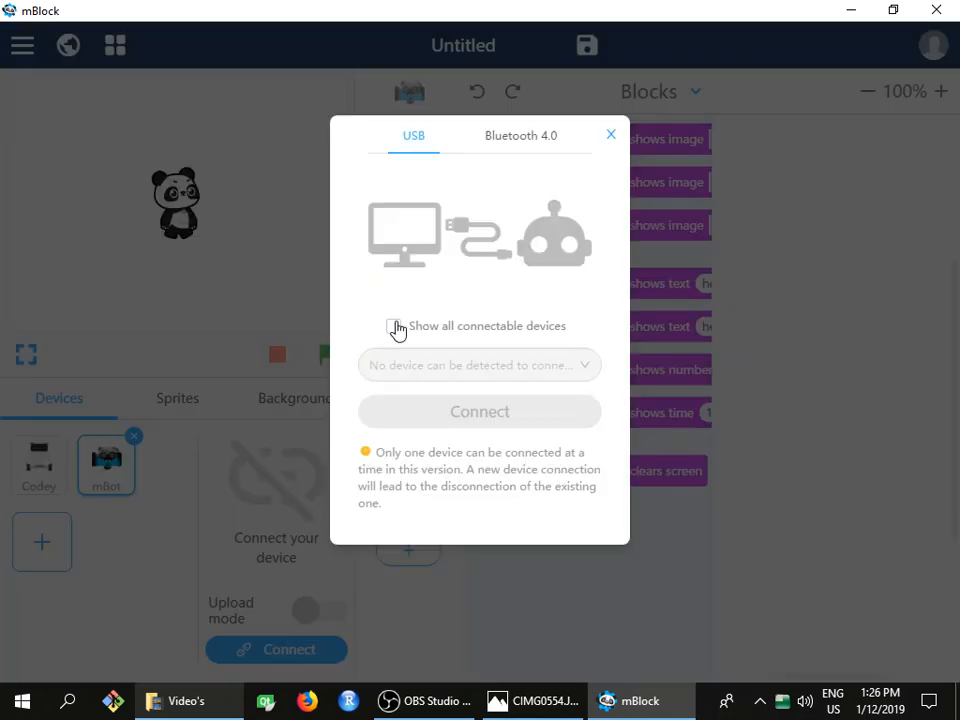
Connect the mBot over USB on port COM4 and show the Events blocks.
click(394, 327)
click(612, 135)
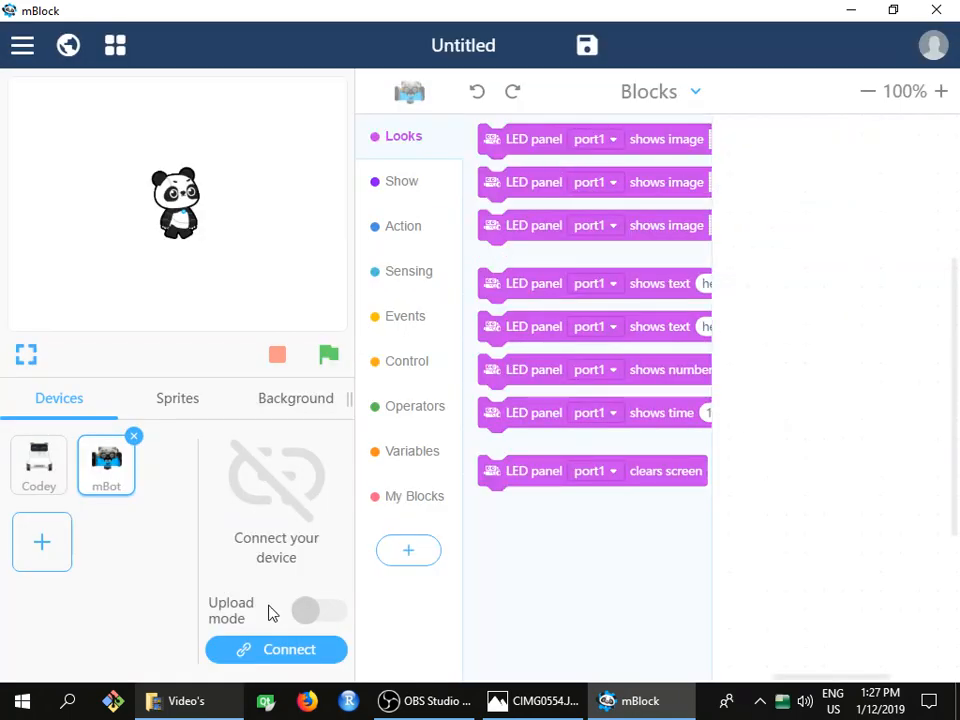
click(276, 649)
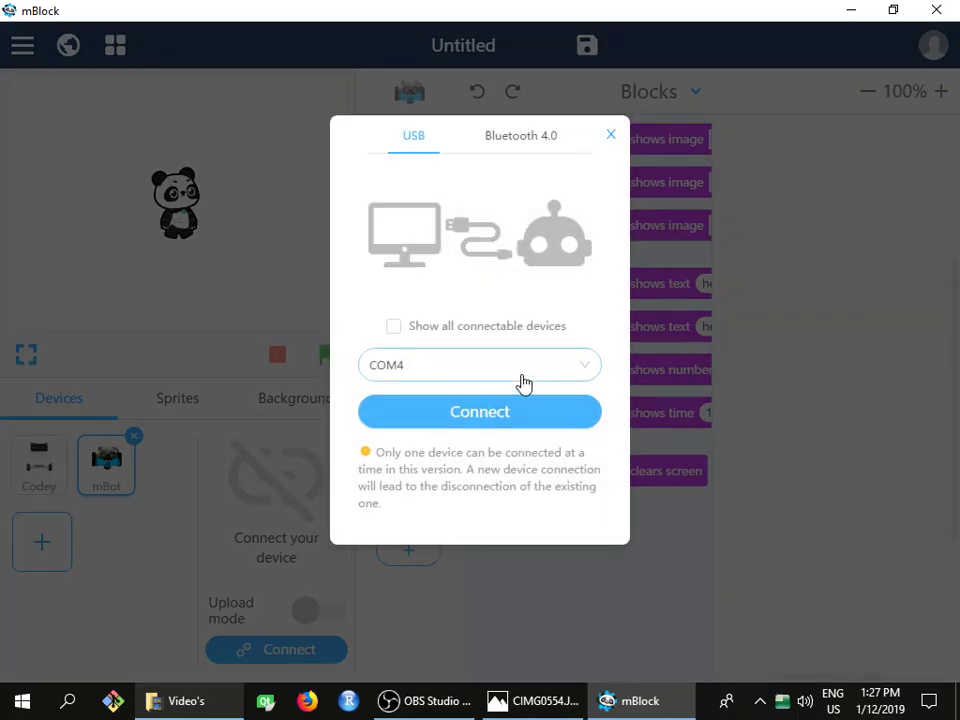
click(520, 365)
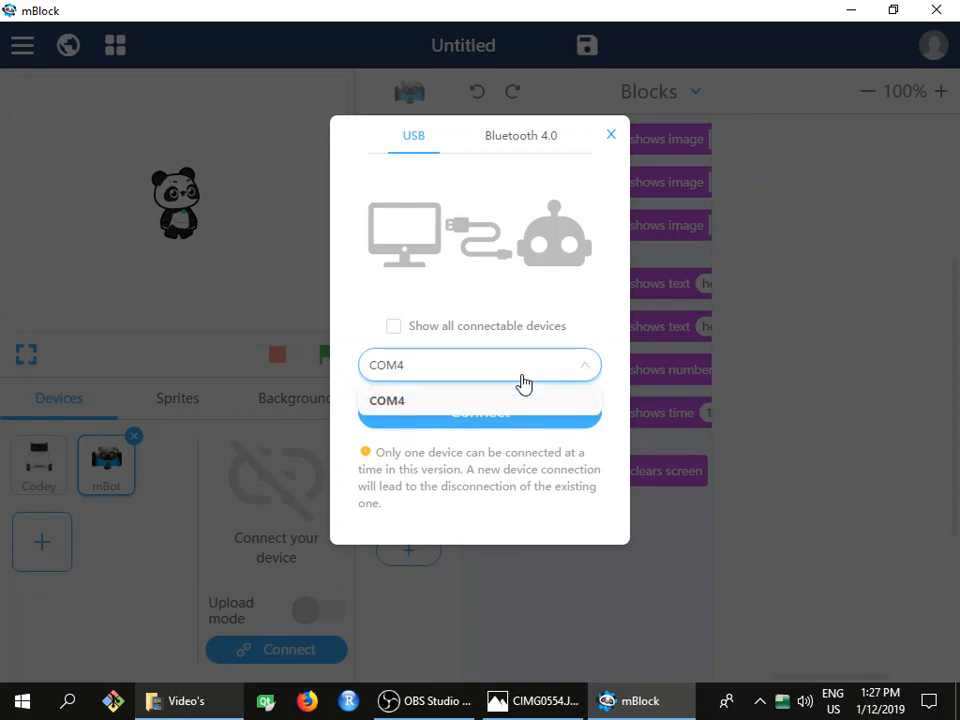
click(525, 383)
click(490, 412)
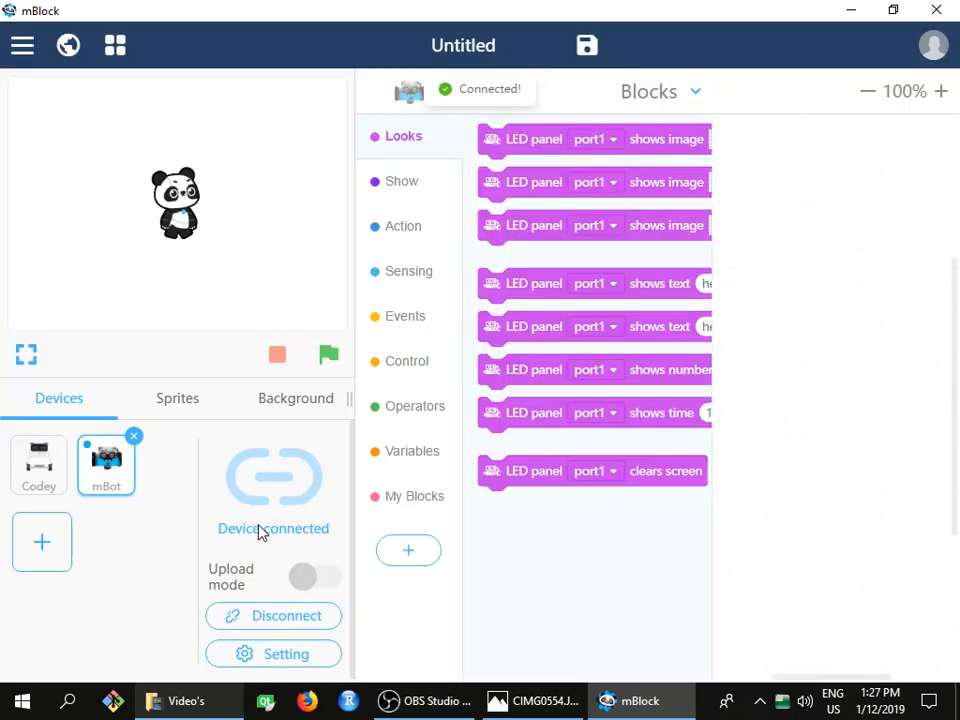
click(410, 316)
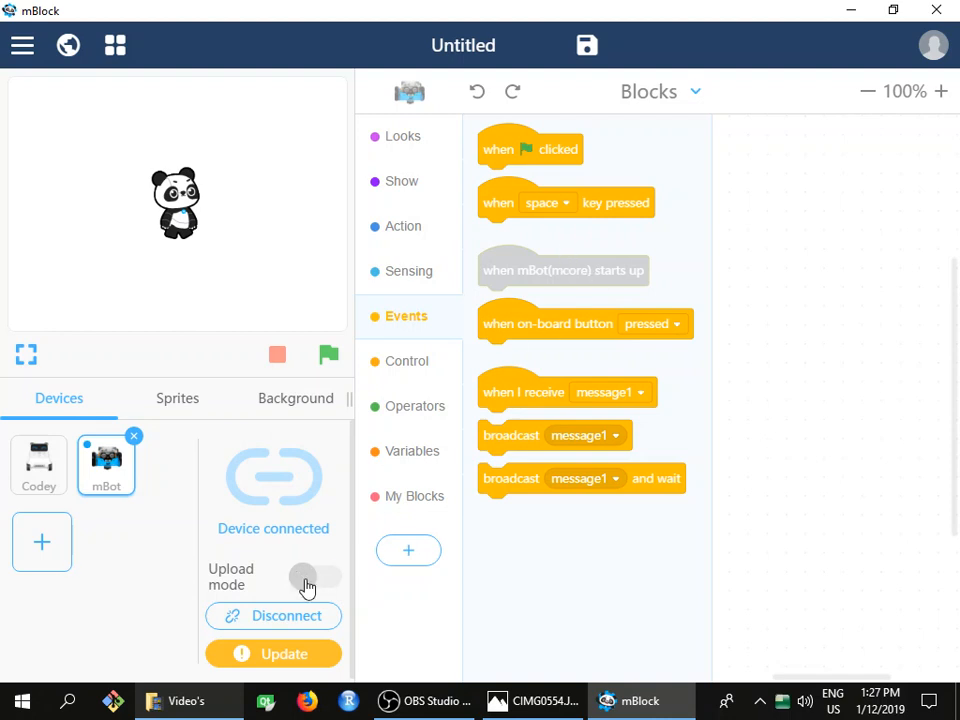
Toggle upload mode on, off and on again so the Upload button is available.
click(310, 580)
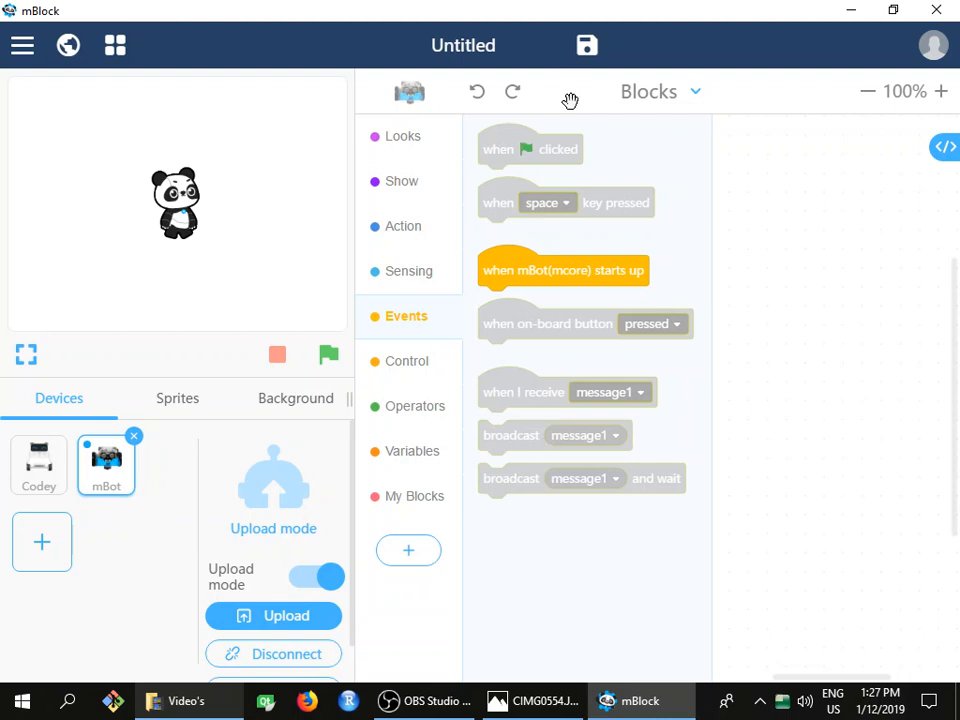
click(325, 578)
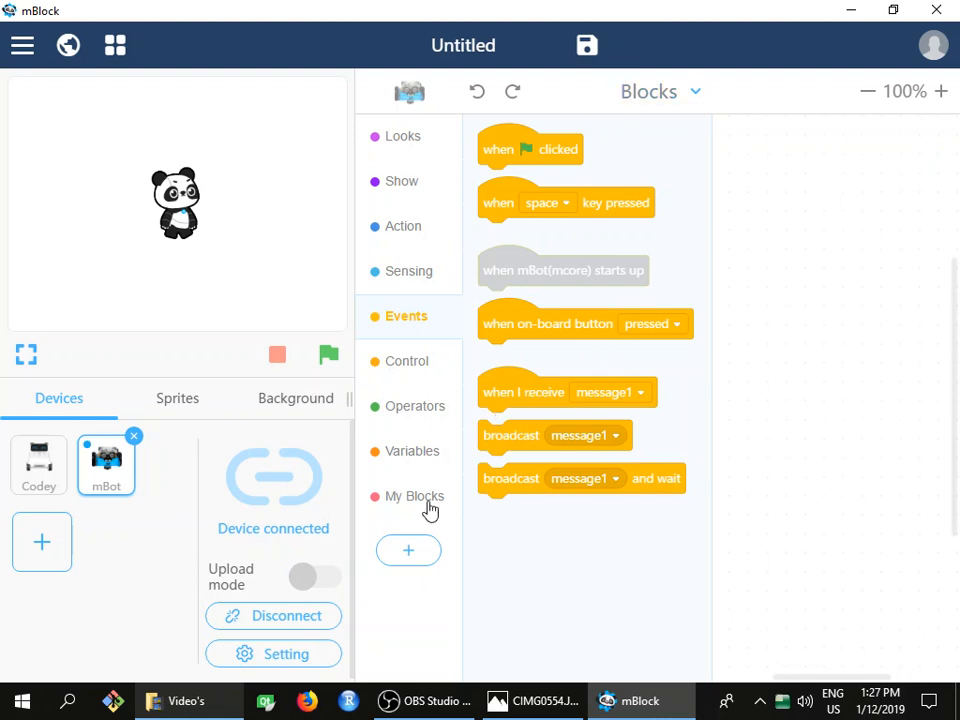
click(301, 578)
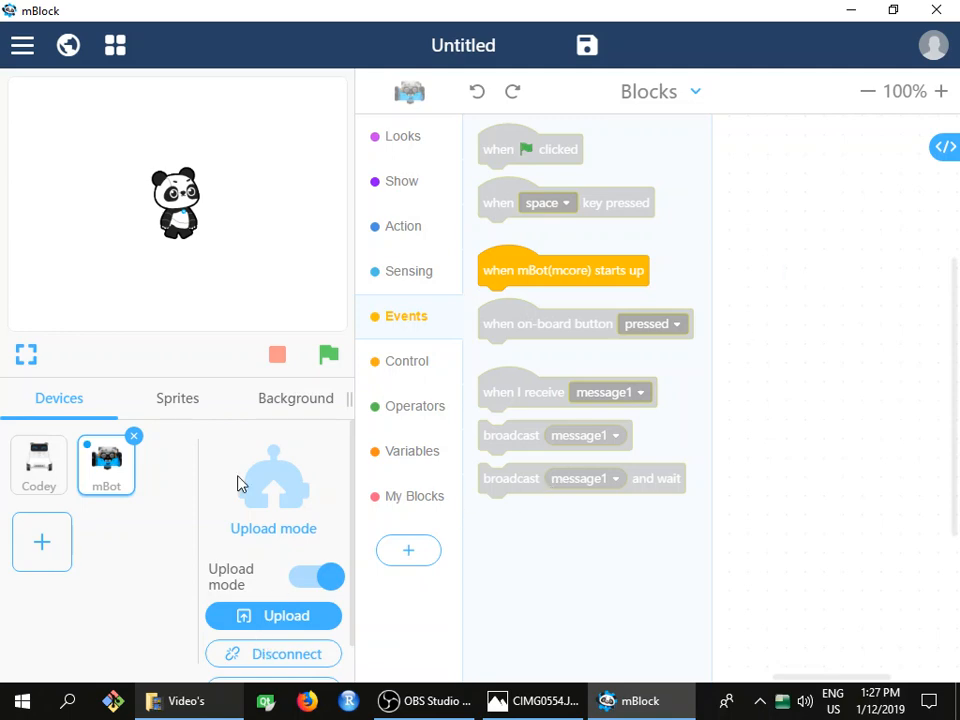
Build 'when mBot starts up' with a forever loop and add the on-board button pressed condition.
drag(602, 273, 763, 246)
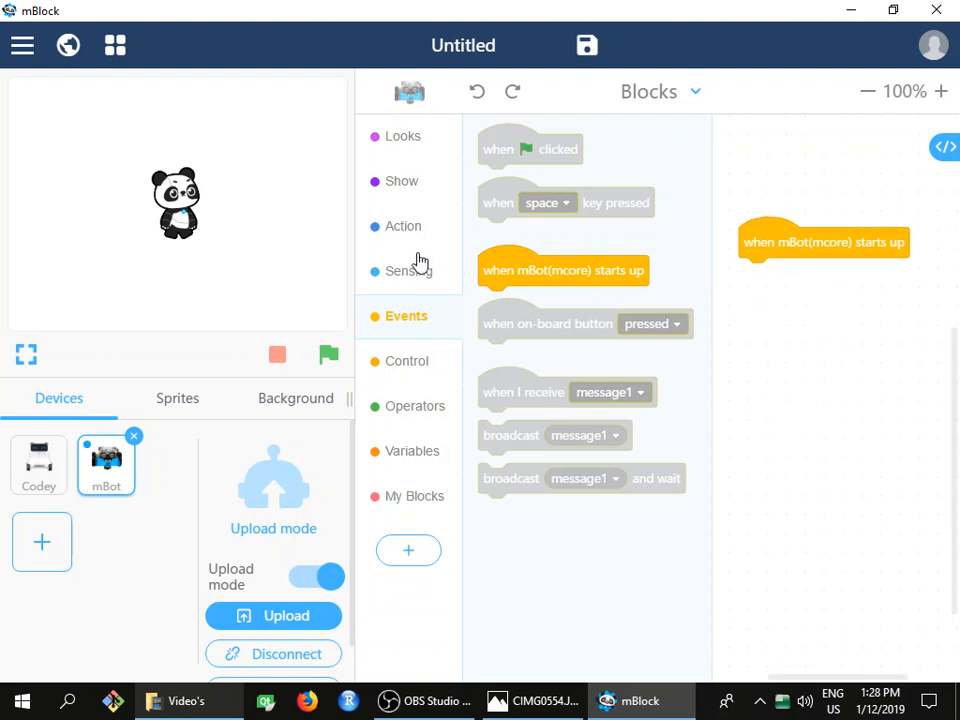
click(397, 361)
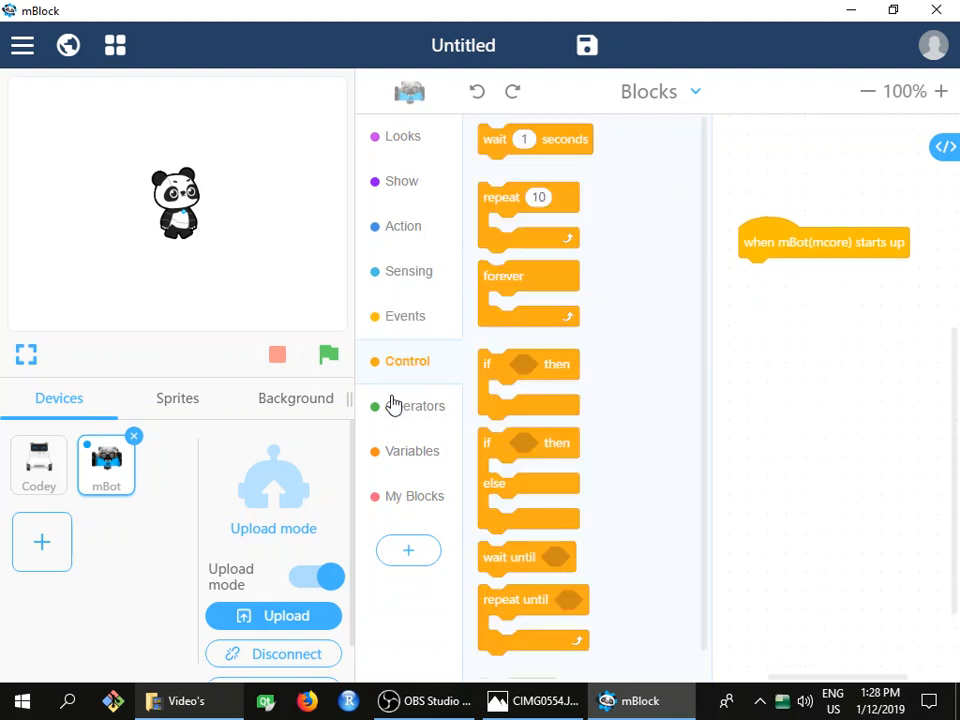
drag(510, 276, 766, 280)
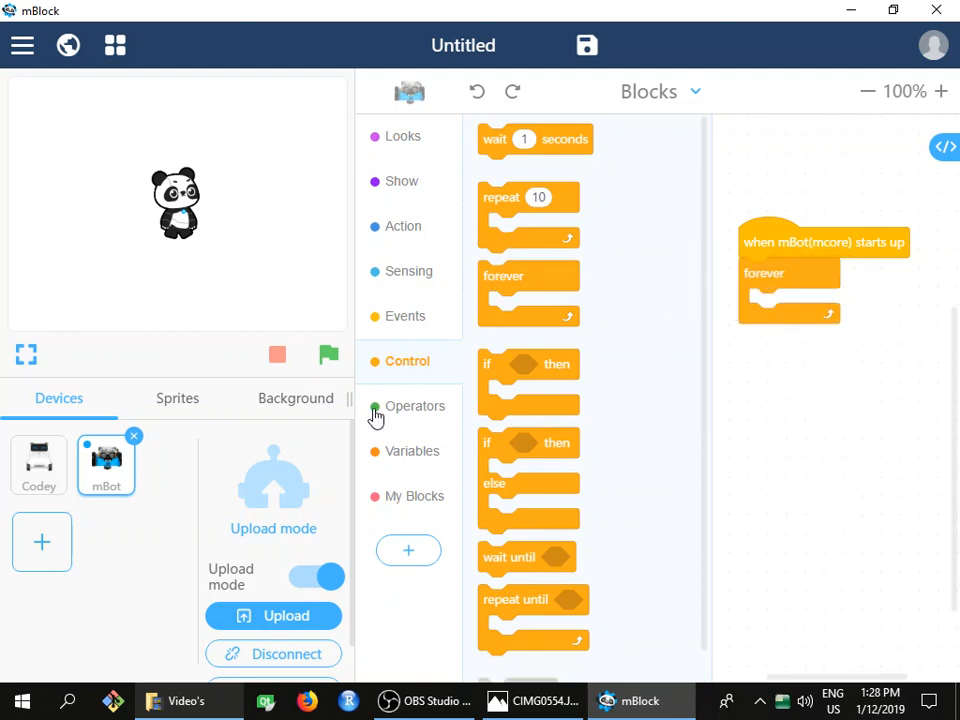
click(408, 272)
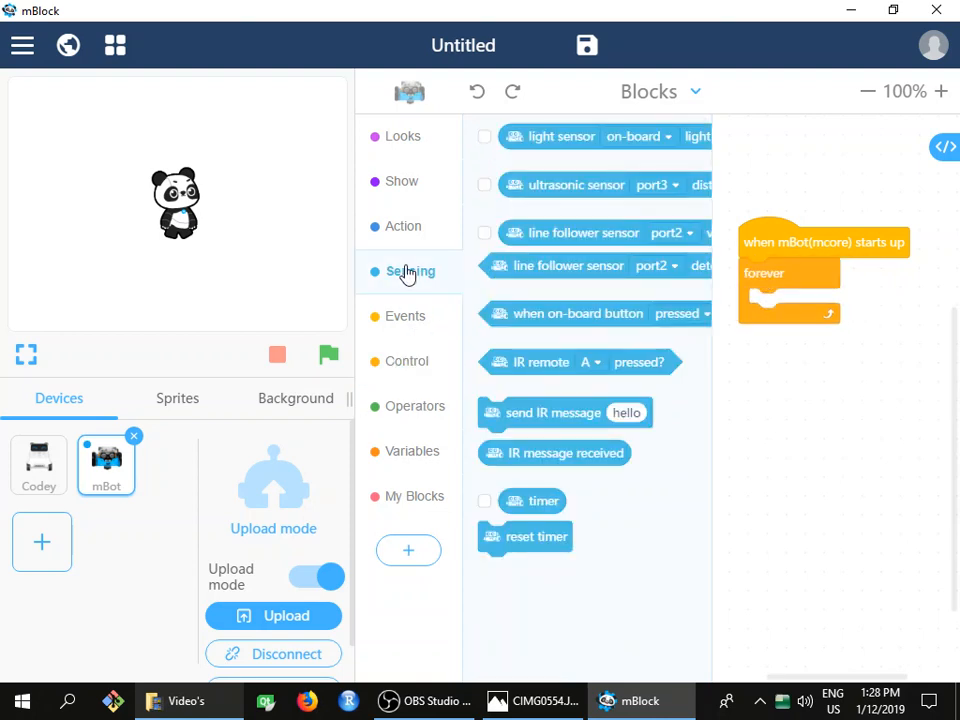
click(404, 228)
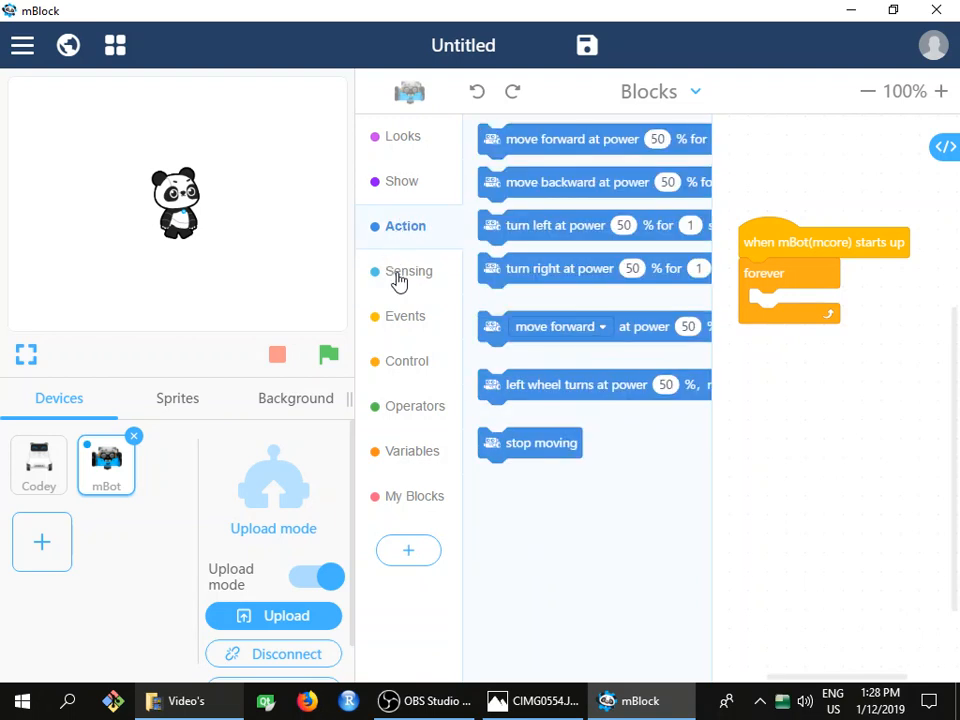
click(408, 272)
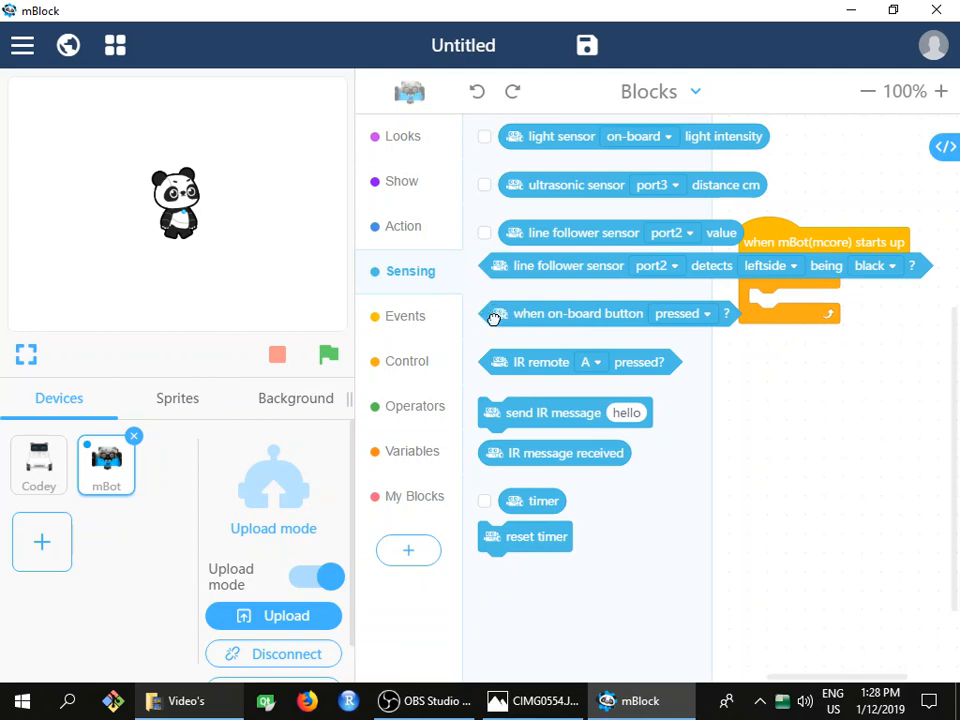
drag(494, 318, 775, 400)
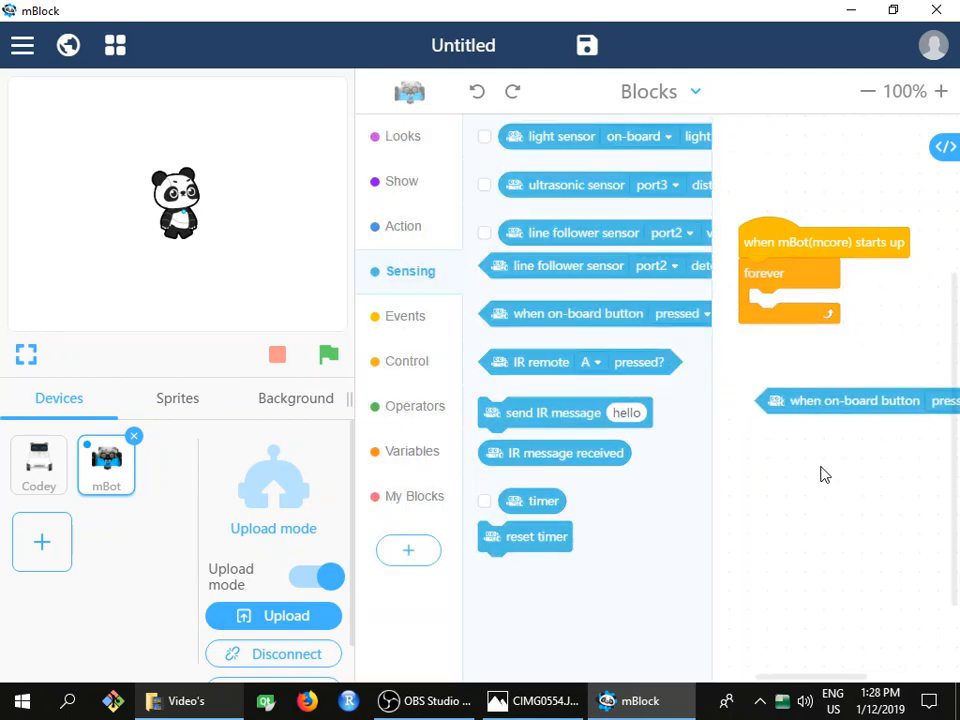
Add two 'LED all shows color' blocks, the first red and the second set to green.
click(404, 228)
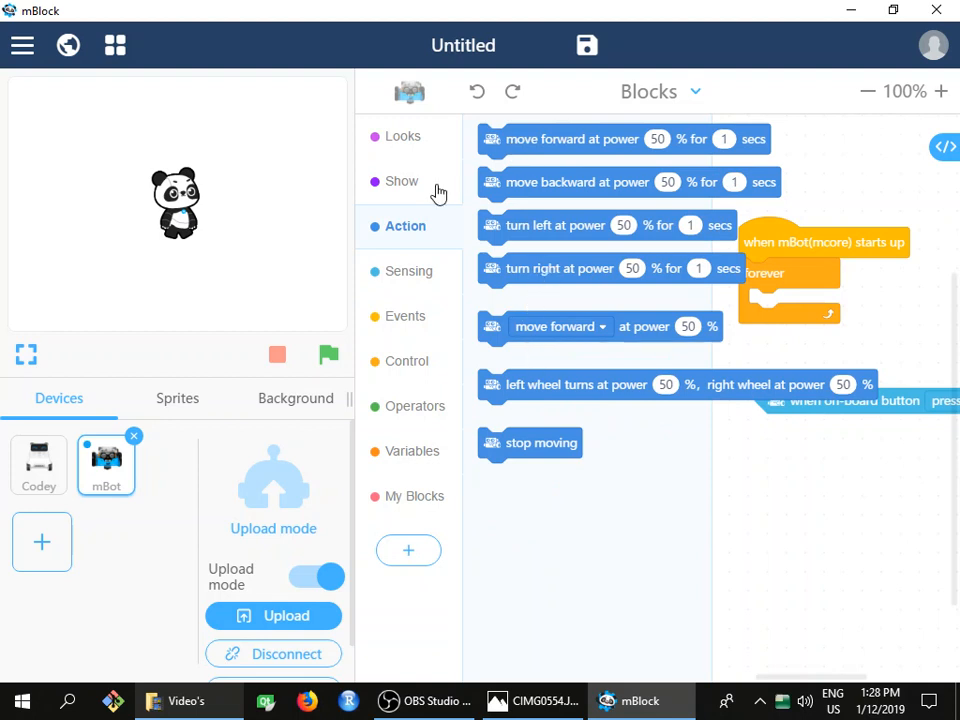
click(402, 181)
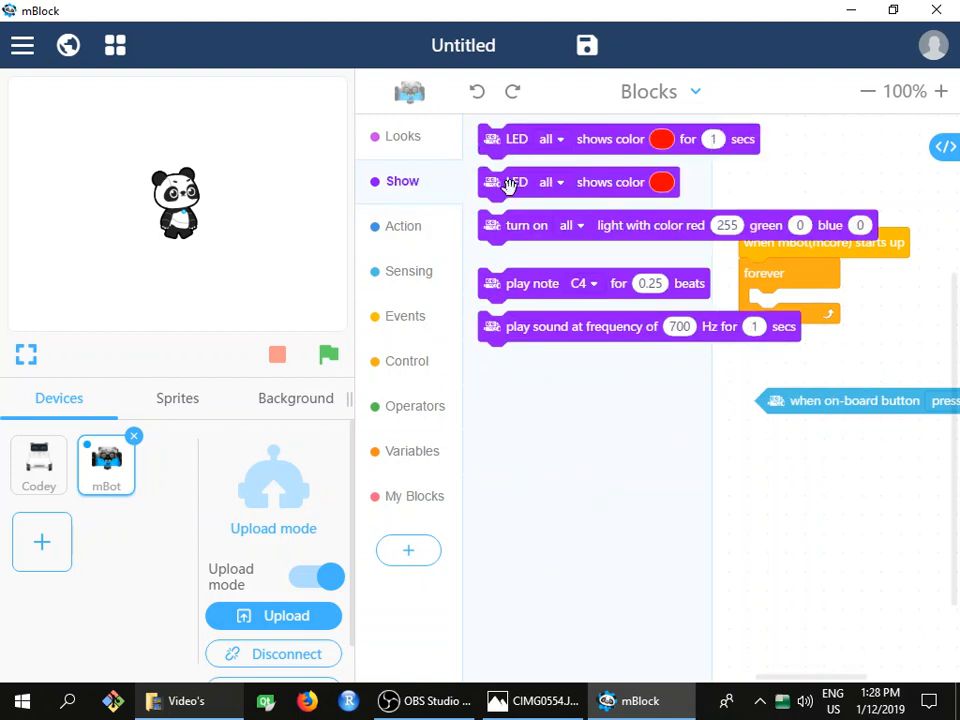
drag(730, 423, 790, 500)
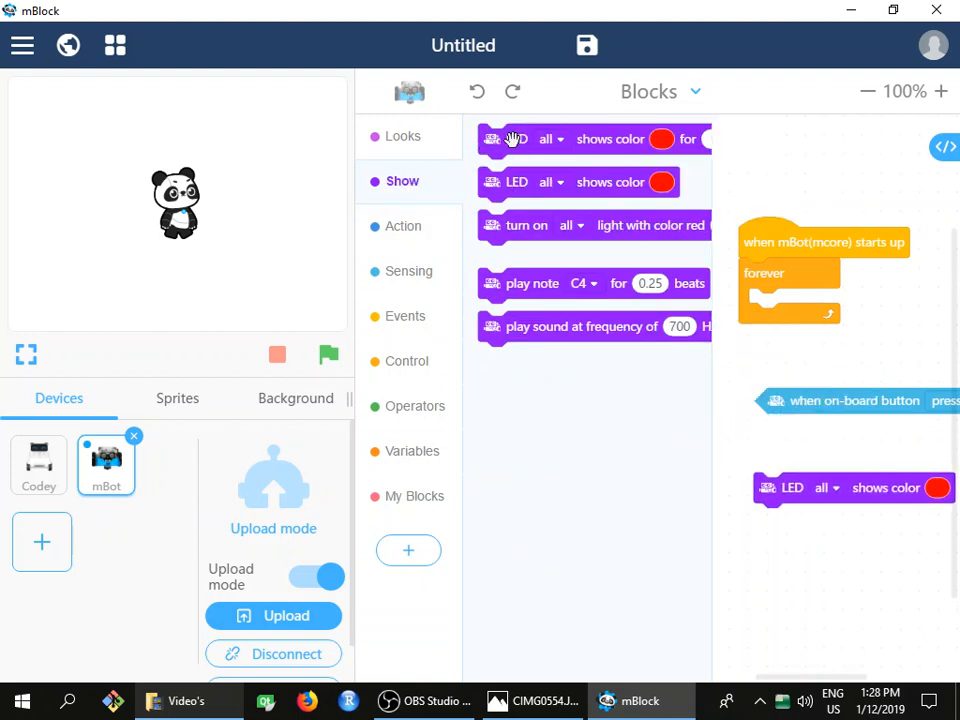
mouse_move(492, 182)
mouse_down()
mouse_move(765, 549)
mouse_move(768, 518)
mouse_up()
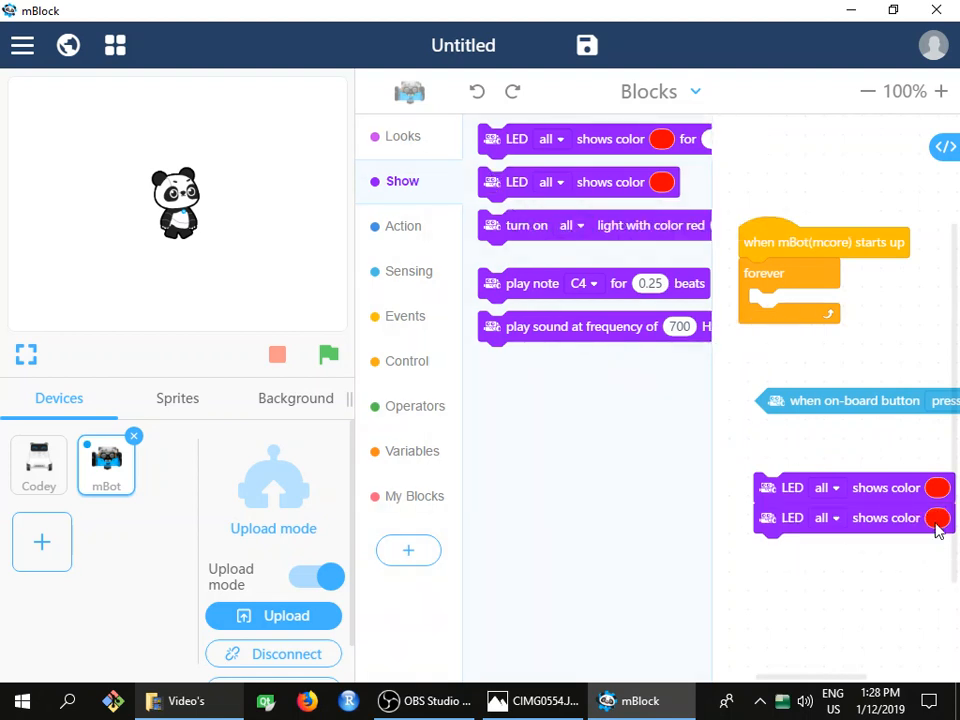
click(938, 518)
click(856, 312)
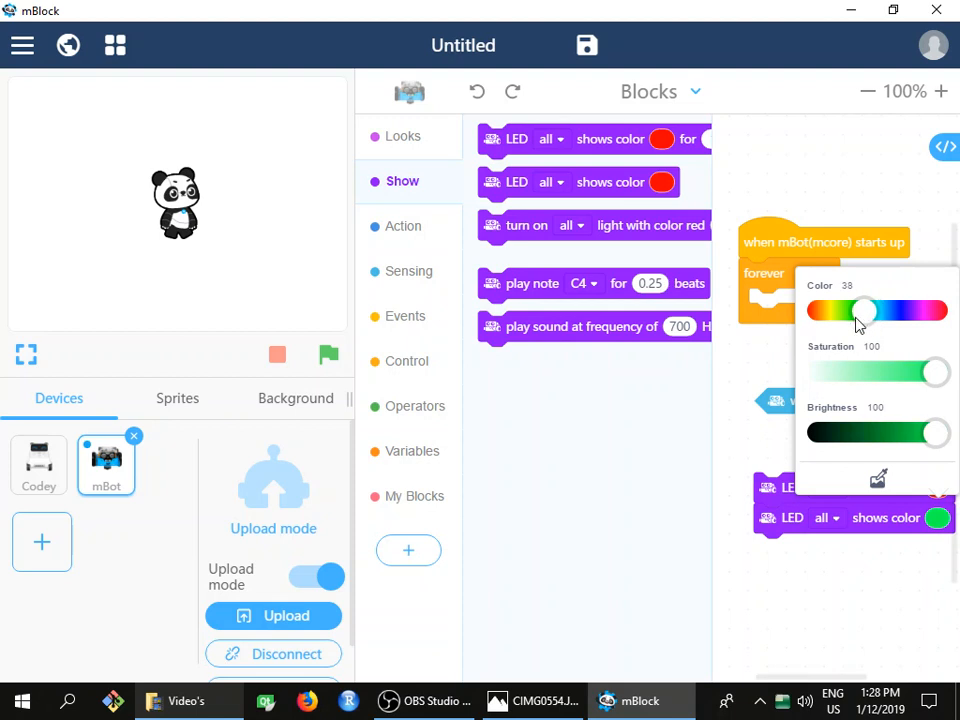
mouse_move(856, 322)
mouse_down()
mouse_move(847, 325)
mouse_move(857, 322)
mouse_up()
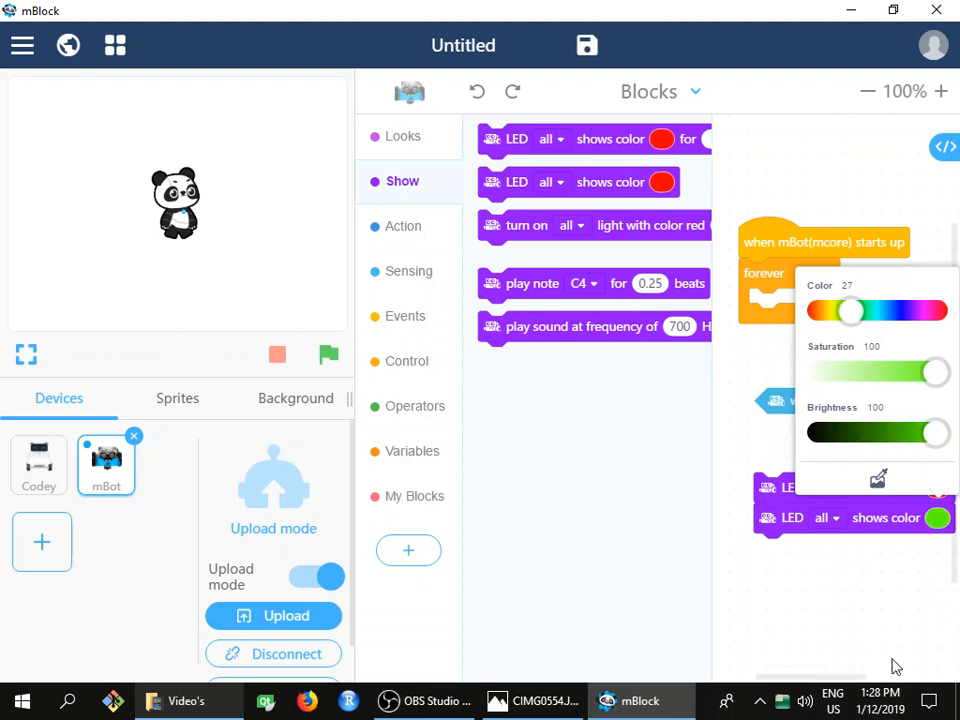
click(855, 583)
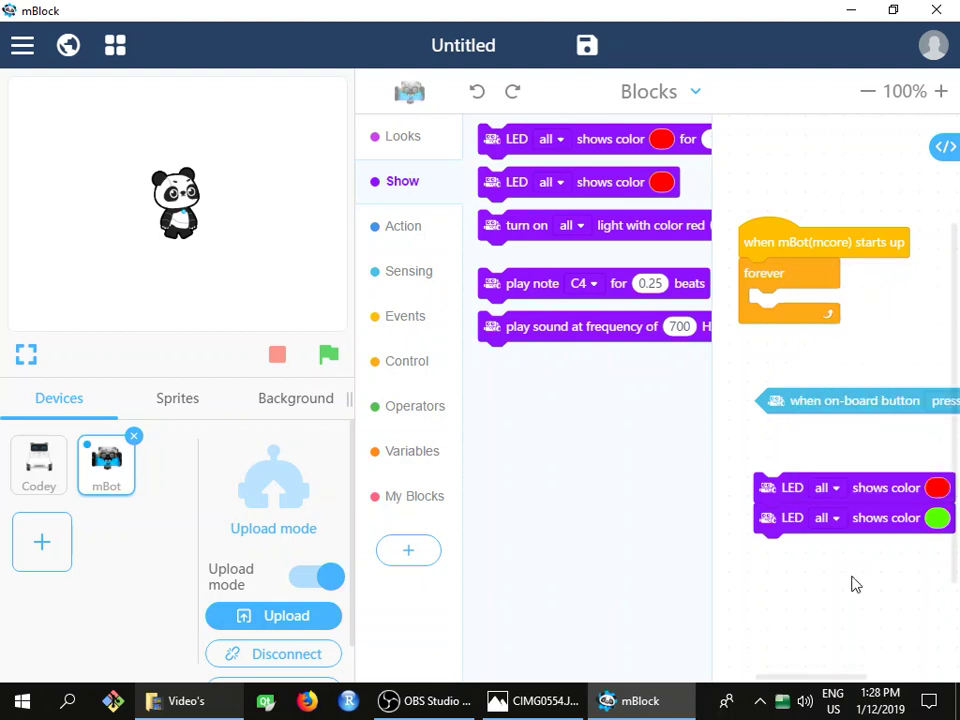
click(403, 316)
Place an if-then in the forever loop with the button-press condition and the LED blocks.
click(405, 361)
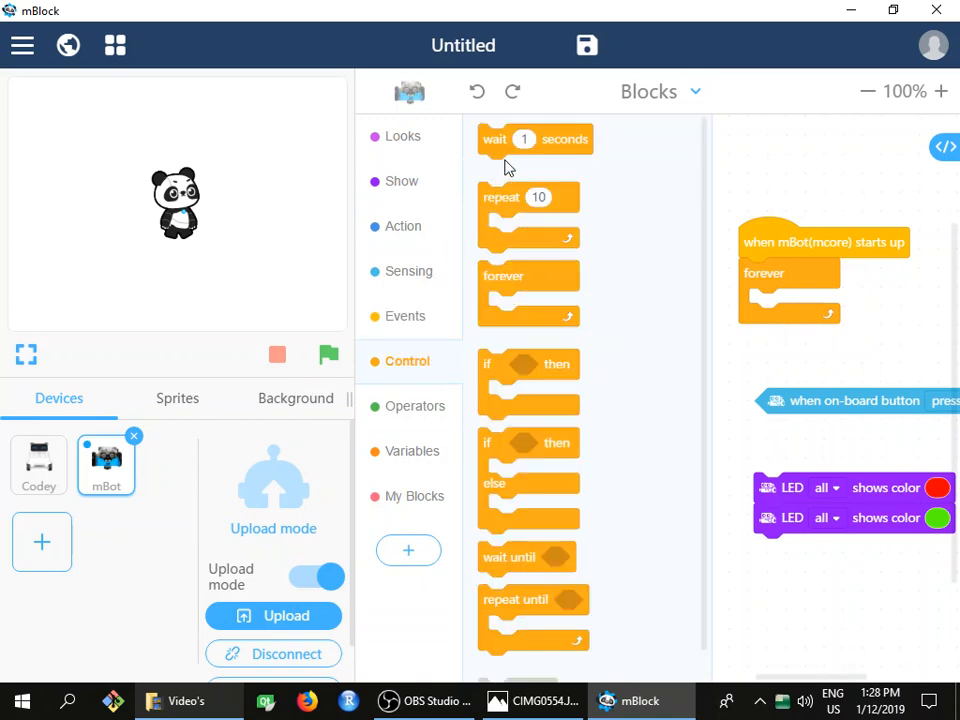
drag(495, 364, 772, 312)
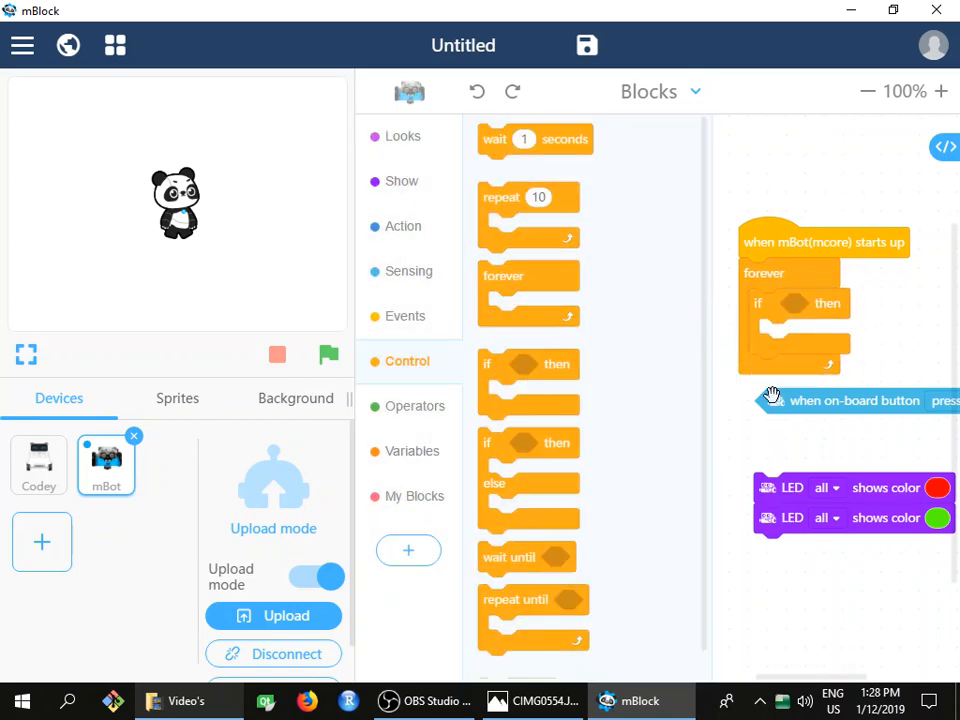
drag(768, 400, 797, 305)
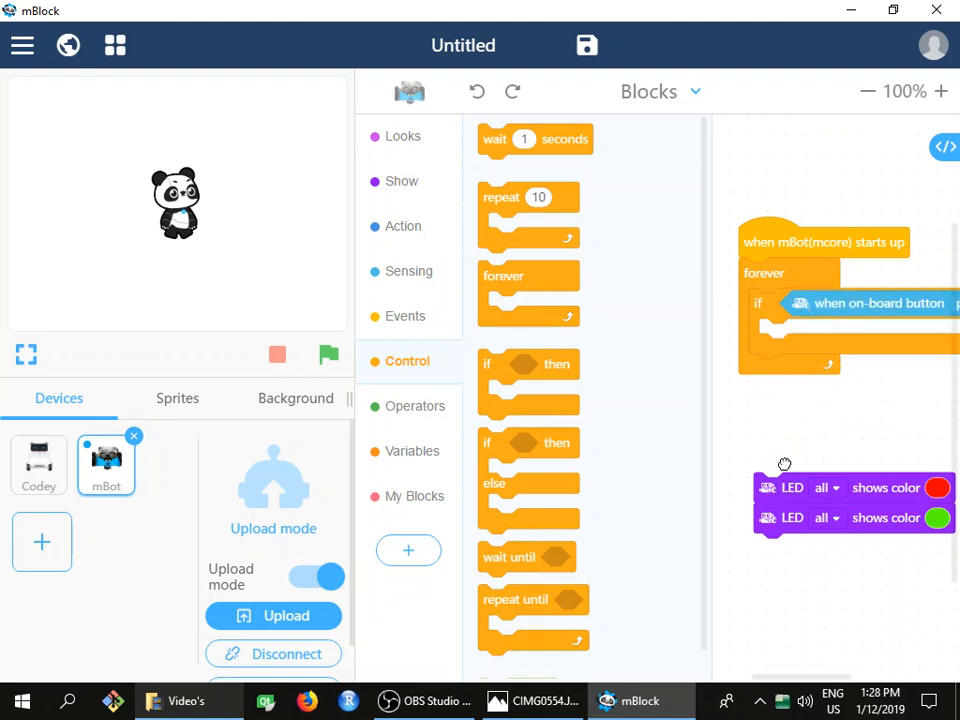
mouse_move(781, 490)
mouse_down()
mouse_move(789, 336)
mouse_move(762, 540)
mouse_up()
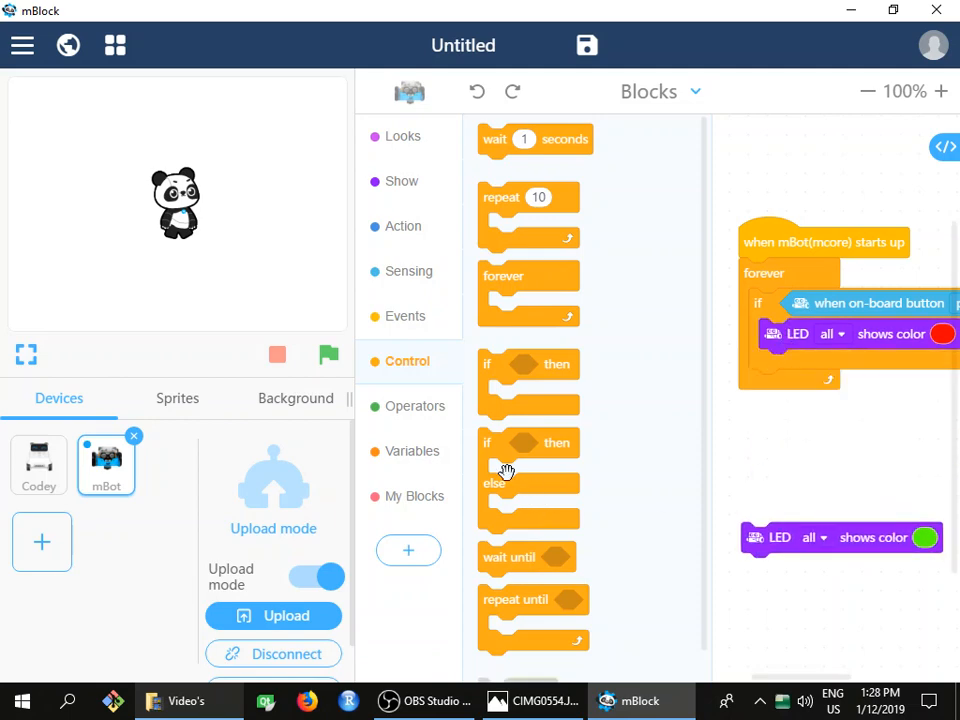
Replace it with an if-else: button pressed shows red LEDs, else green, inside forever.
drag(528, 443, 767, 430)
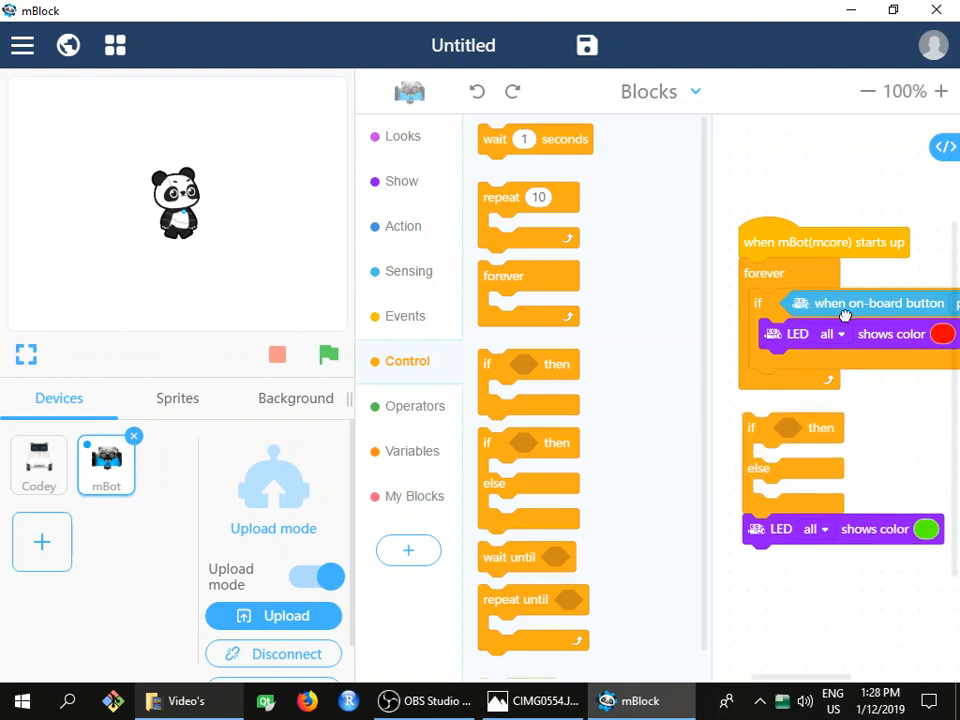
drag(822, 303, 793, 428)
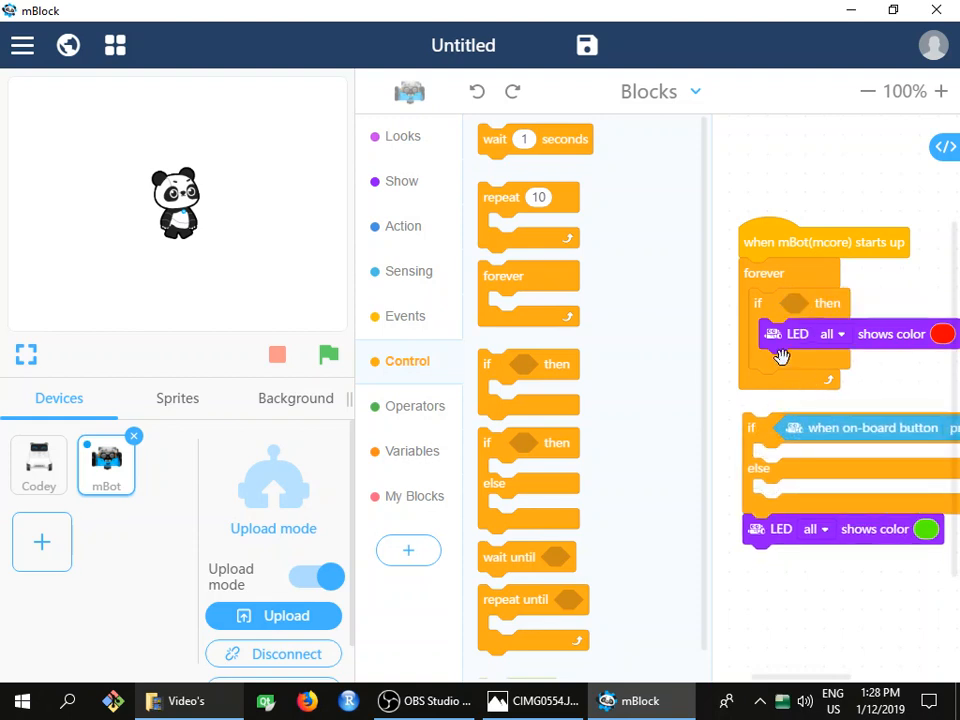
drag(800, 334, 771, 455)
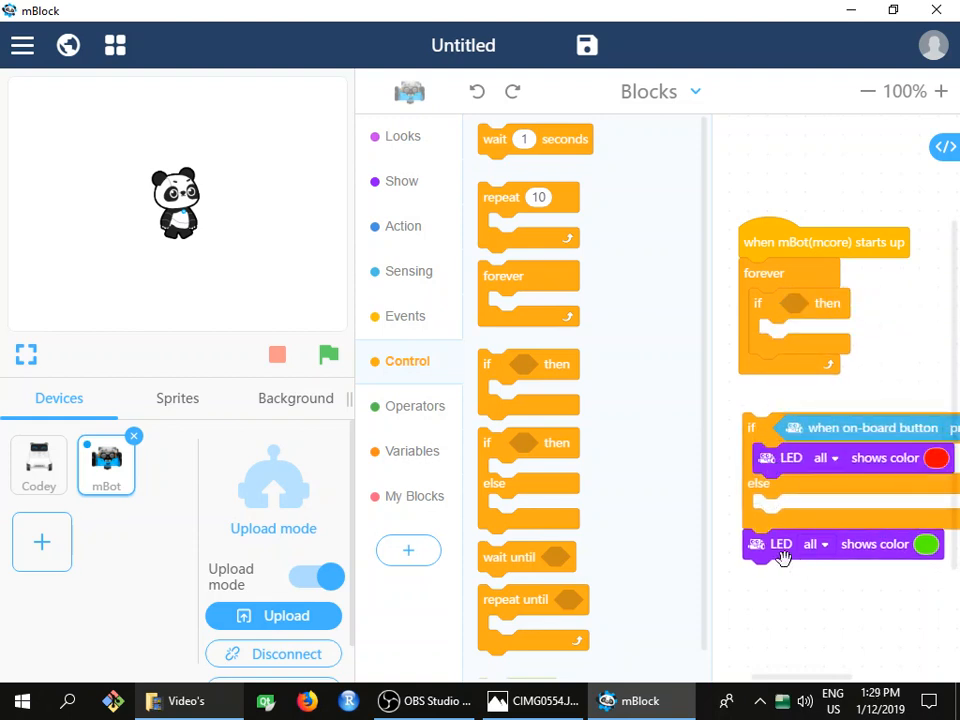
drag(760, 548, 771, 500)
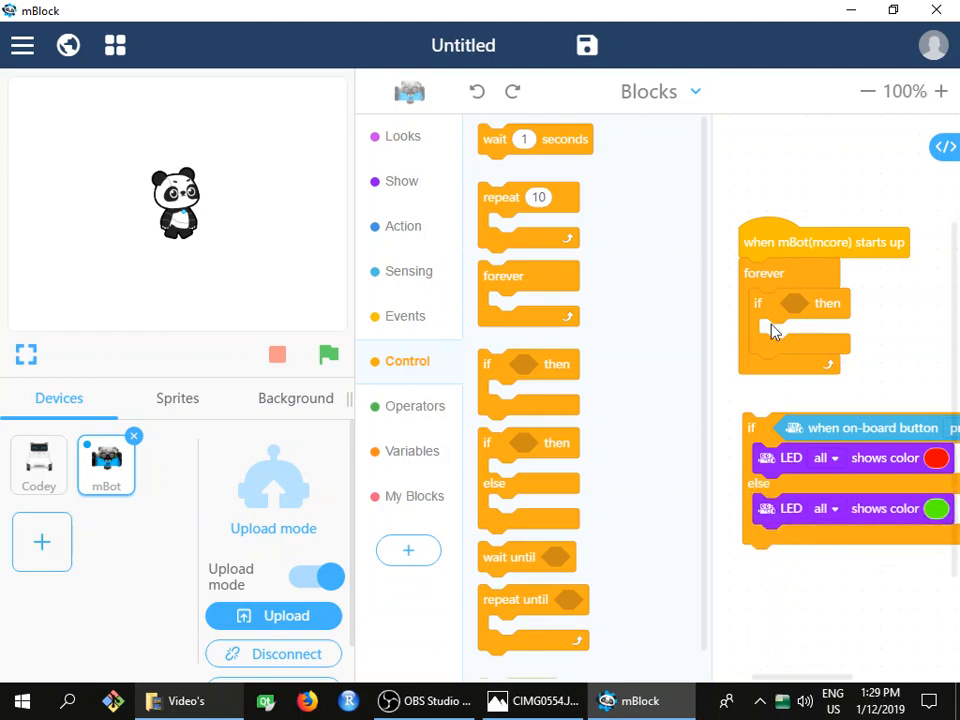
drag(770, 305, 555, 512)
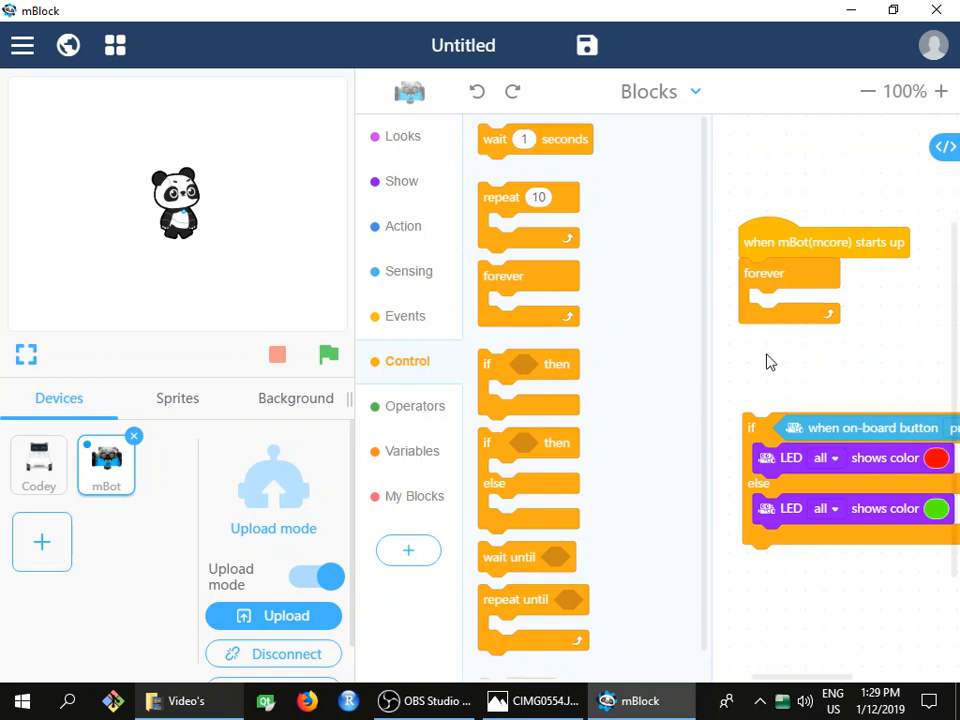
drag(758, 428, 783, 357)
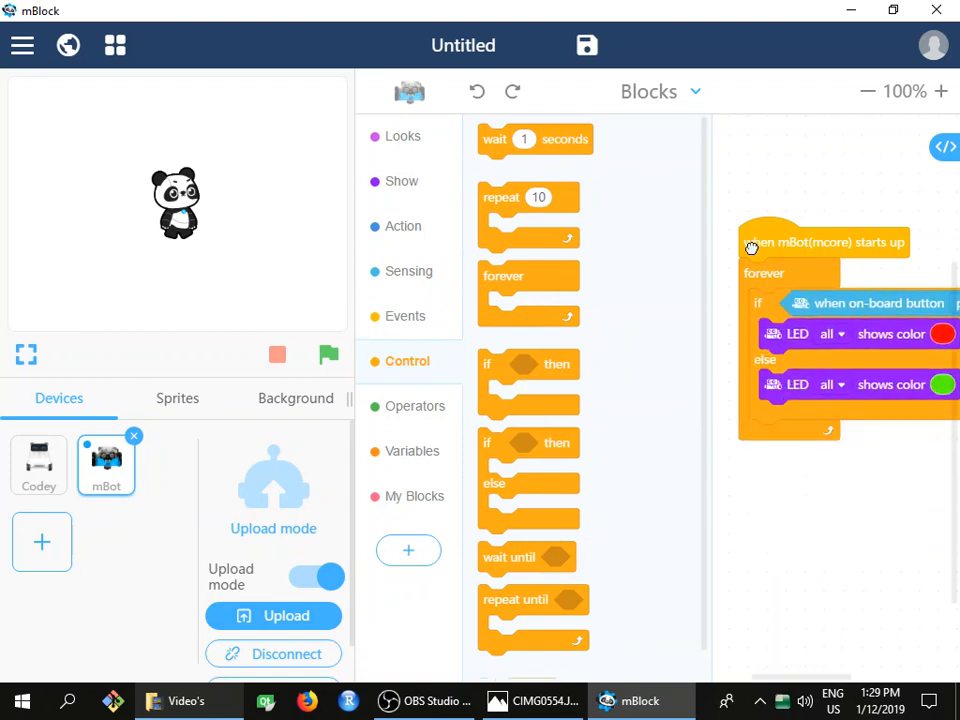
drag(750, 248, 732, 252)
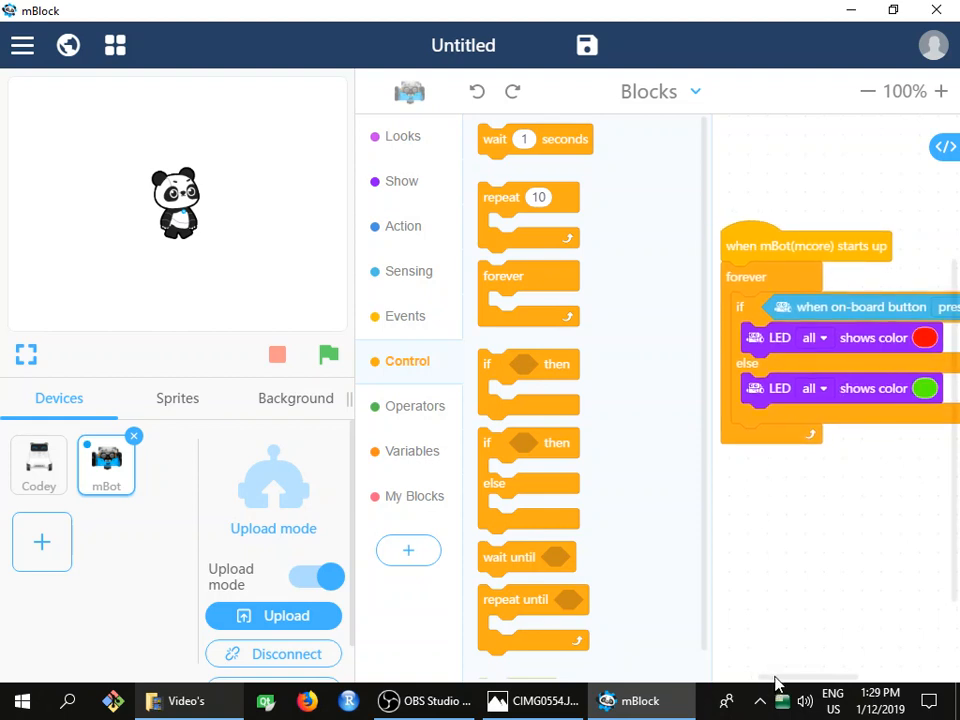
drag(780, 683, 768, 685)
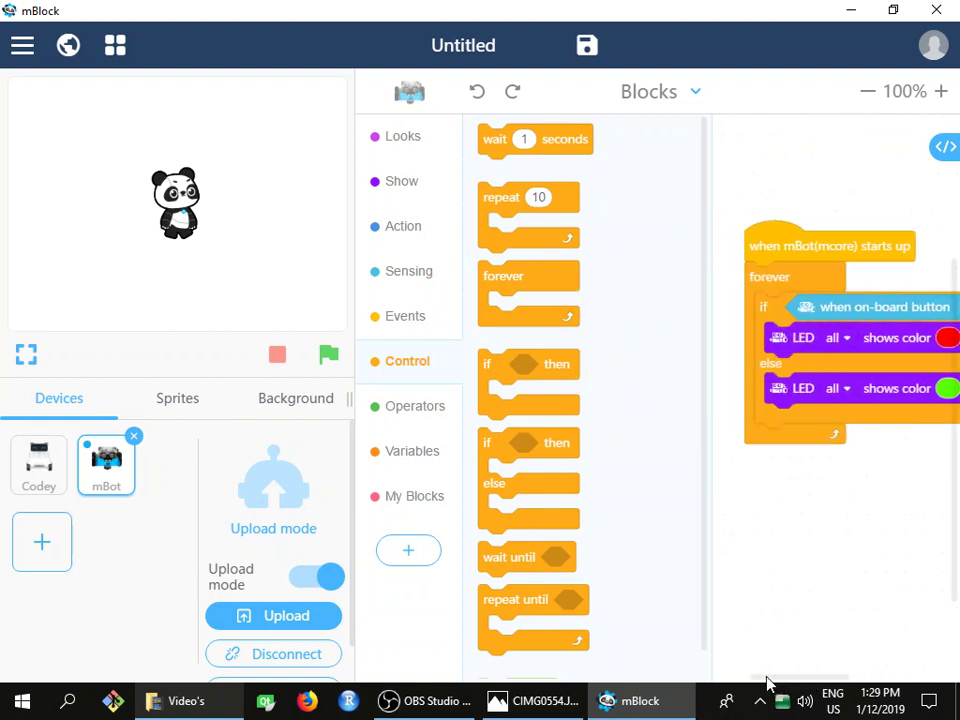
Upload the button-driven red/green LED script to the mBot.
click(273, 615)
Disconnect the mBot, glance at the board photo, then switch to OBS Studio.
click(275, 655)
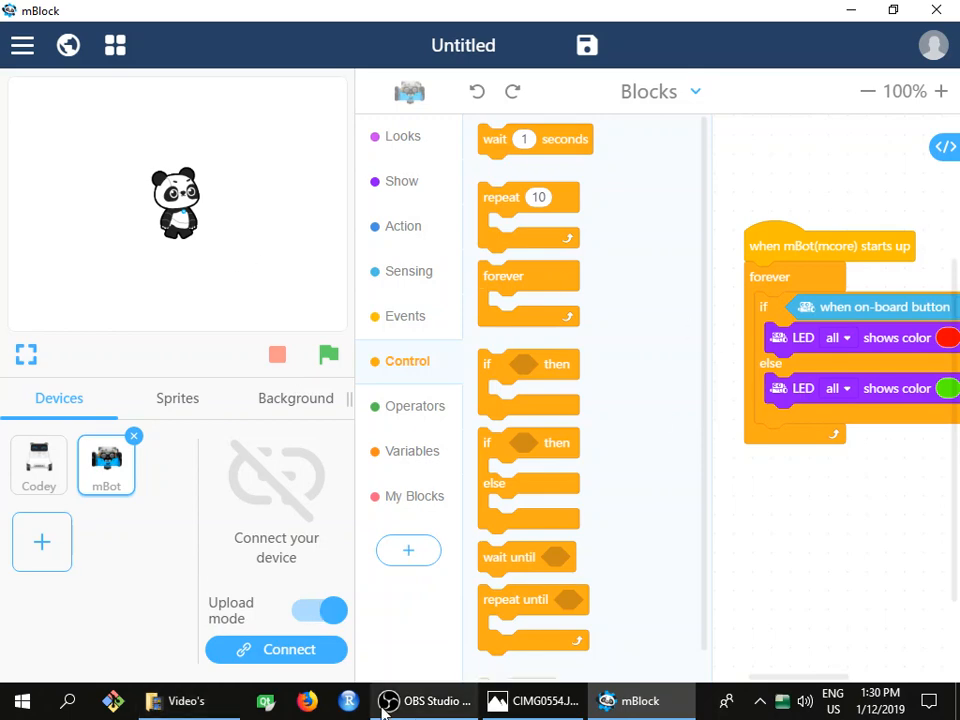
click(530, 700)
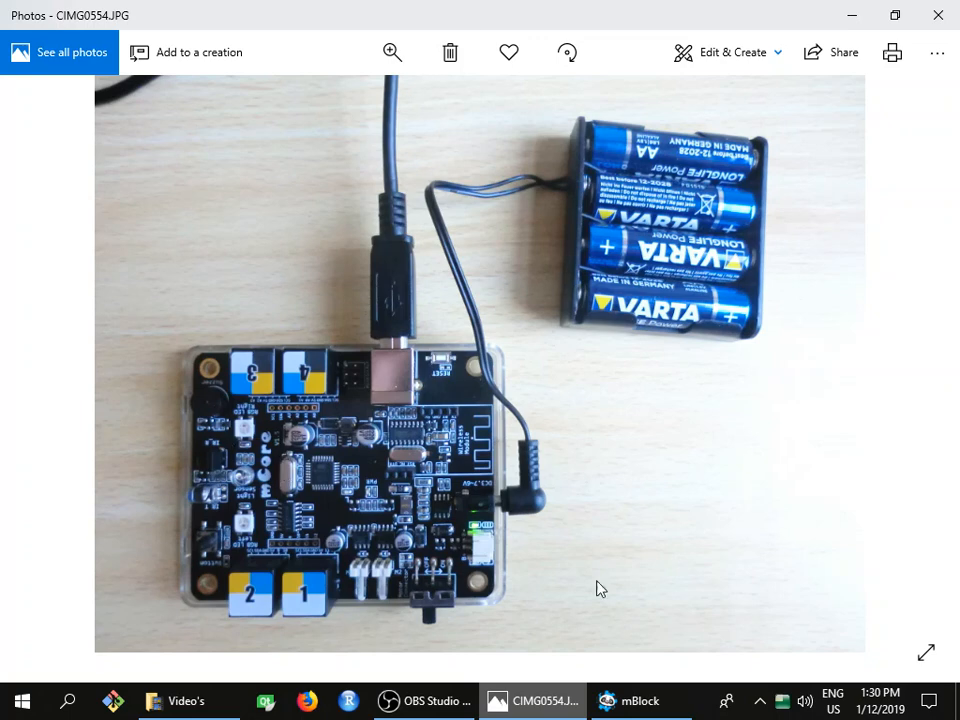
click(425, 700)
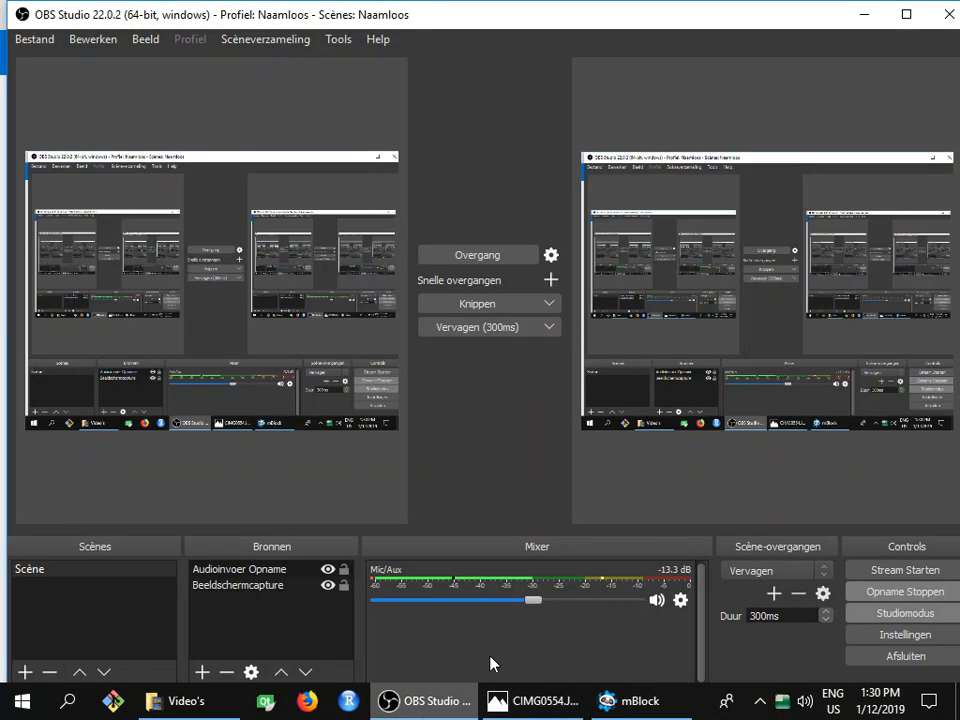